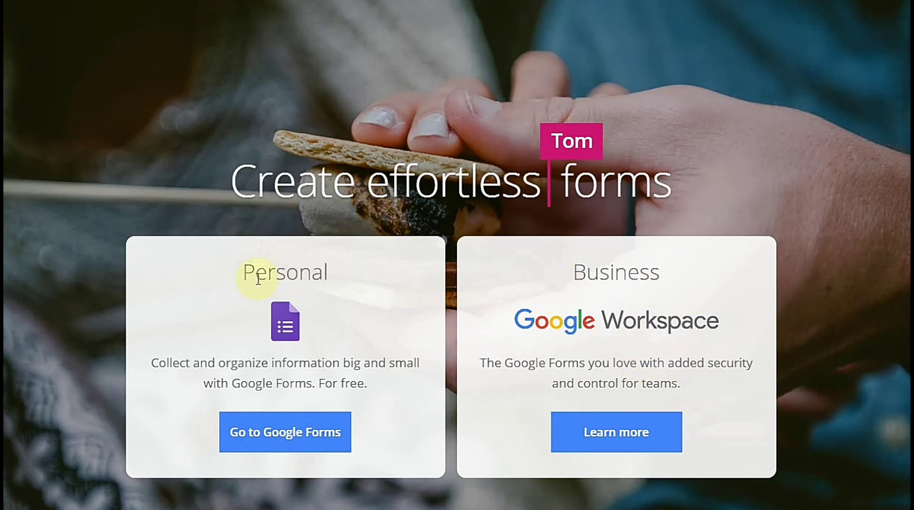
Step: Go to Google Forms from the landing page
left_click_drag(244, 272, 347, 288)
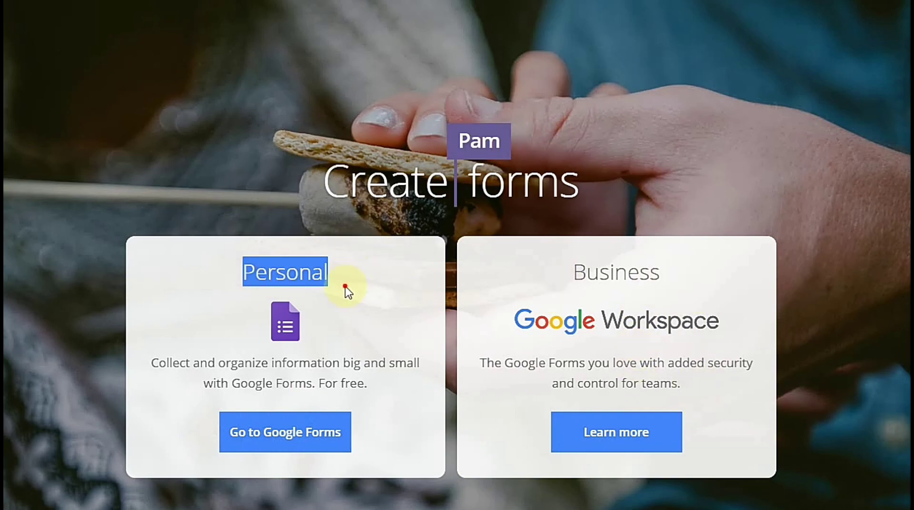
left_click(228, 344)
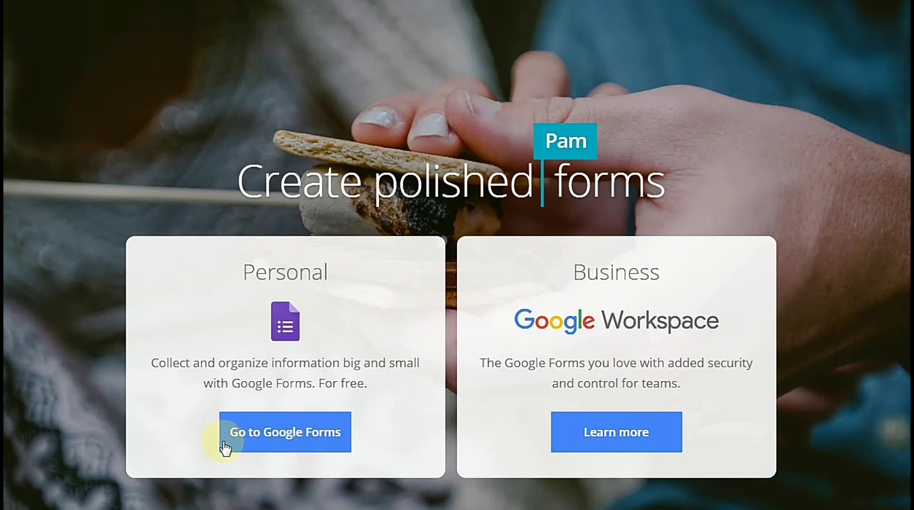
left_click(289, 438)
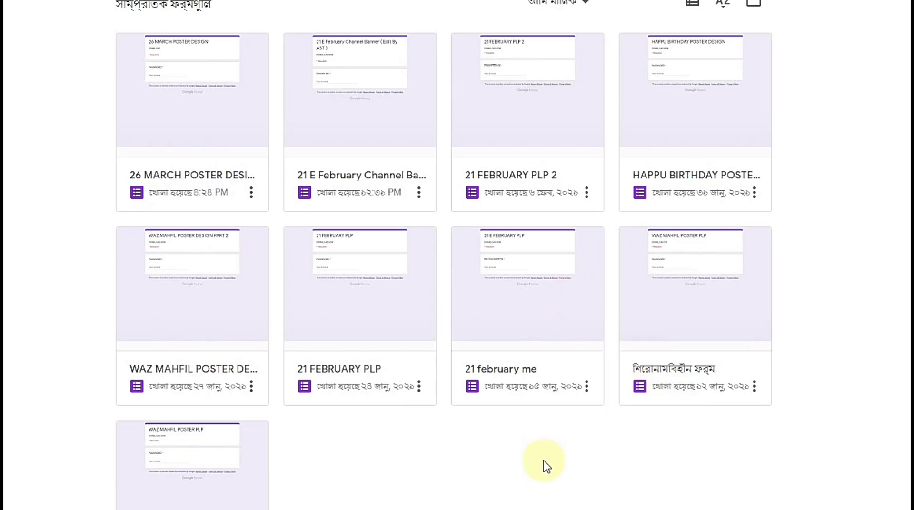
Step: Create a new blank form from the forms list
scroll(544, 444, "down", 1)
scroll(371, 191, "down", 2)
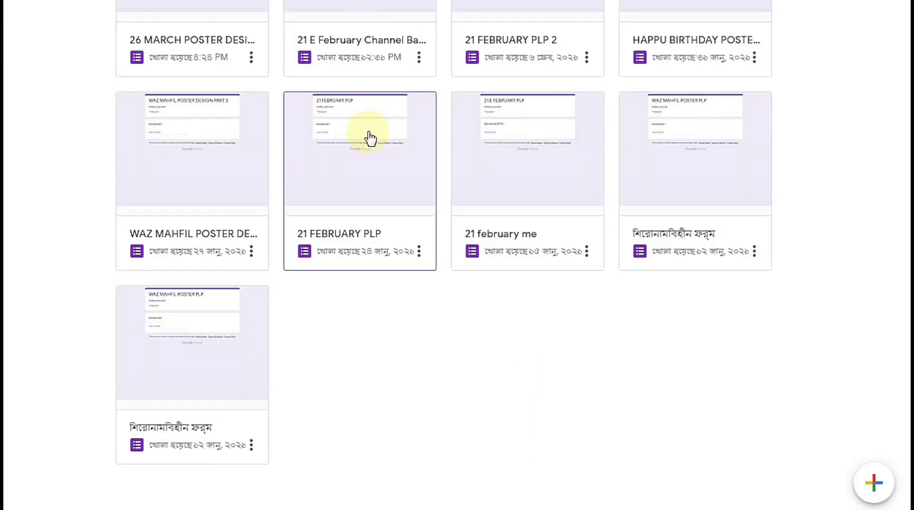
scroll(853, 331, "up", 1)
scroll(867, 405, "down", 1)
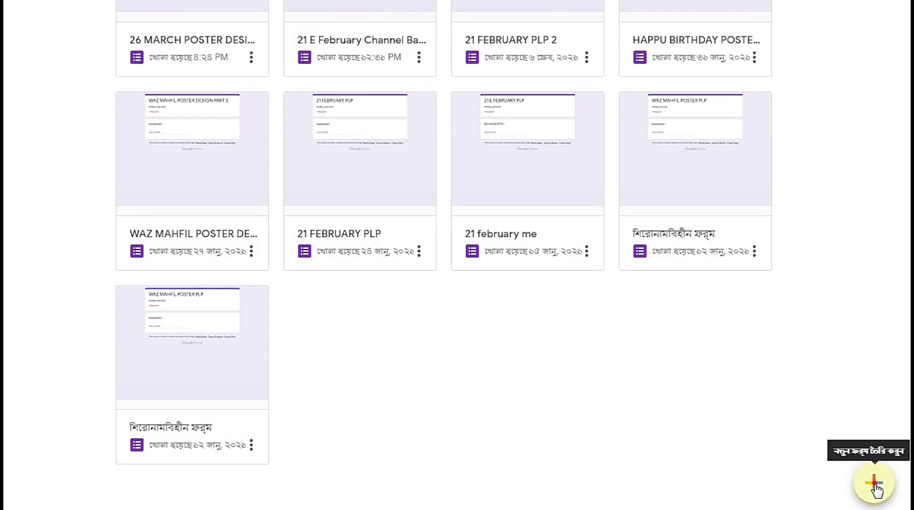
left_click(463, 192)
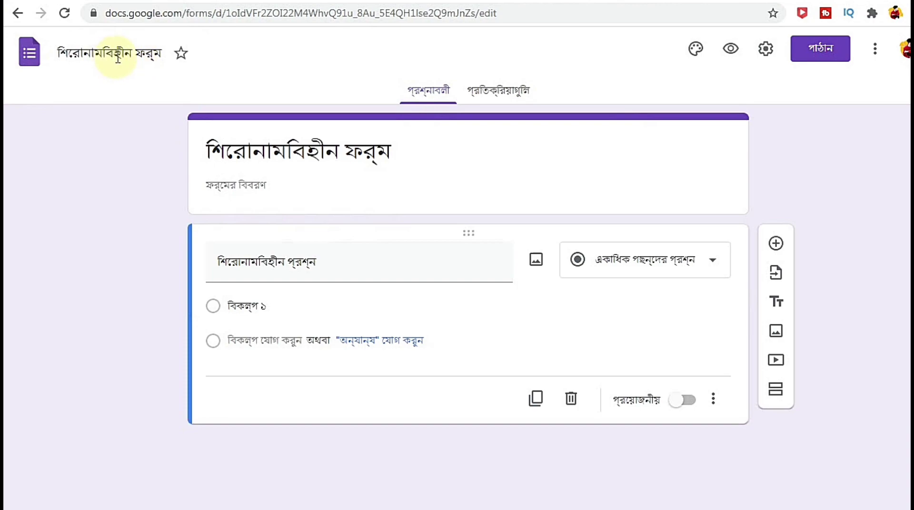
triple_click(157, 54)
Step: Replace the untitled form name with 'PLP'
key("BackSpace")
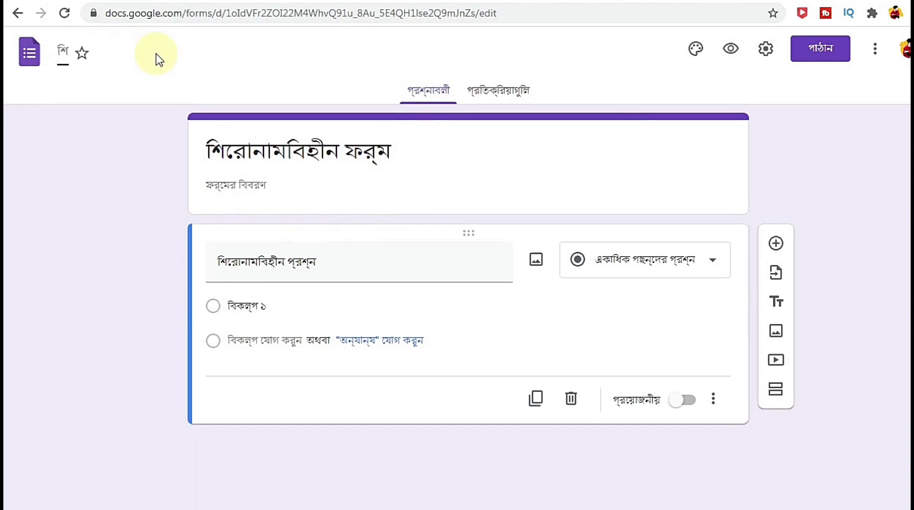
left_click(63, 51)
left_click(112, 174)
left_click(96, 53)
key("BackSpace")
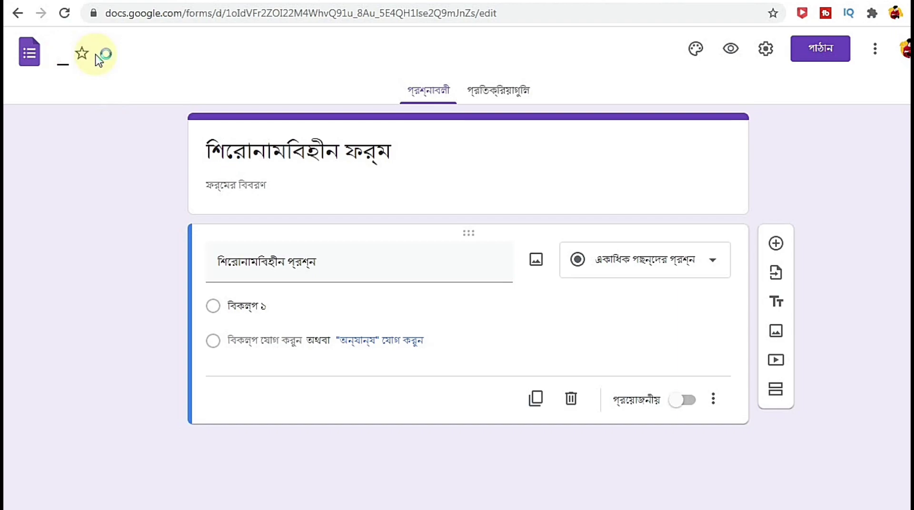
type("PLP")
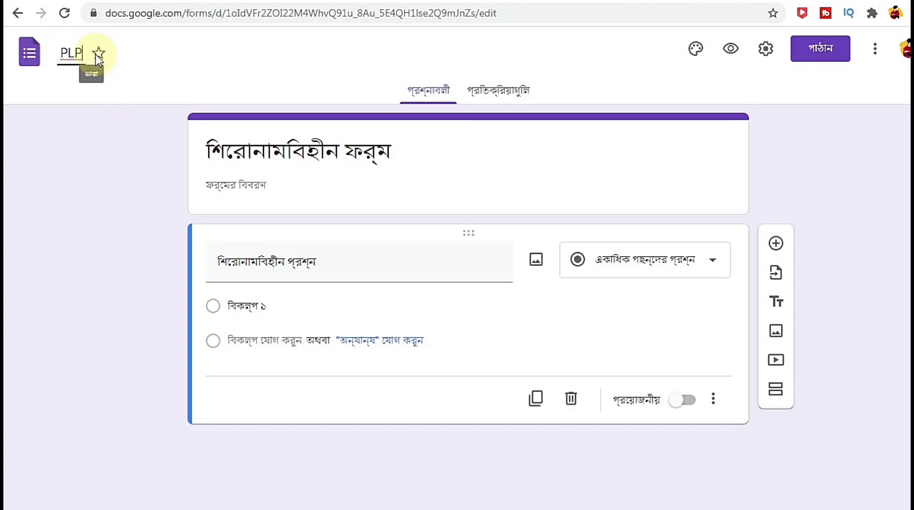
left_click(295, 147)
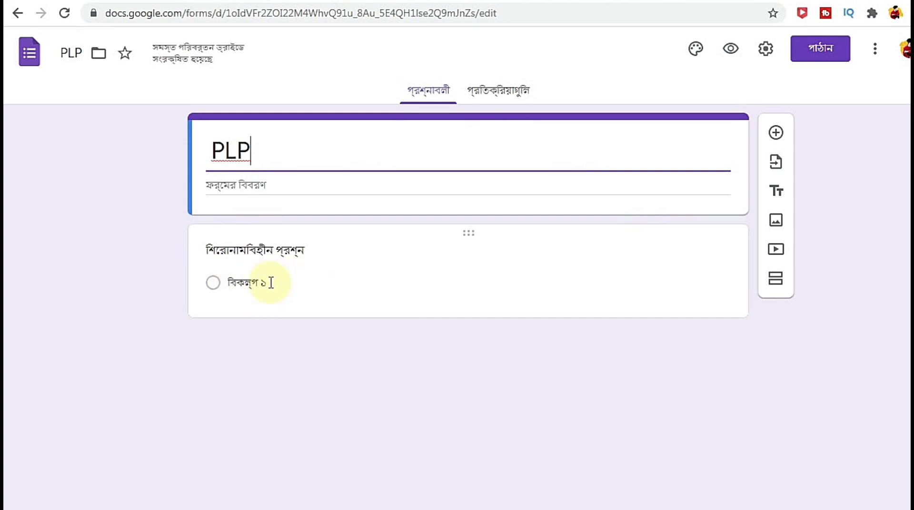
Step: Make the question a required Short answer and add Response validation from the ⋮ menu
left_click(214, 283)
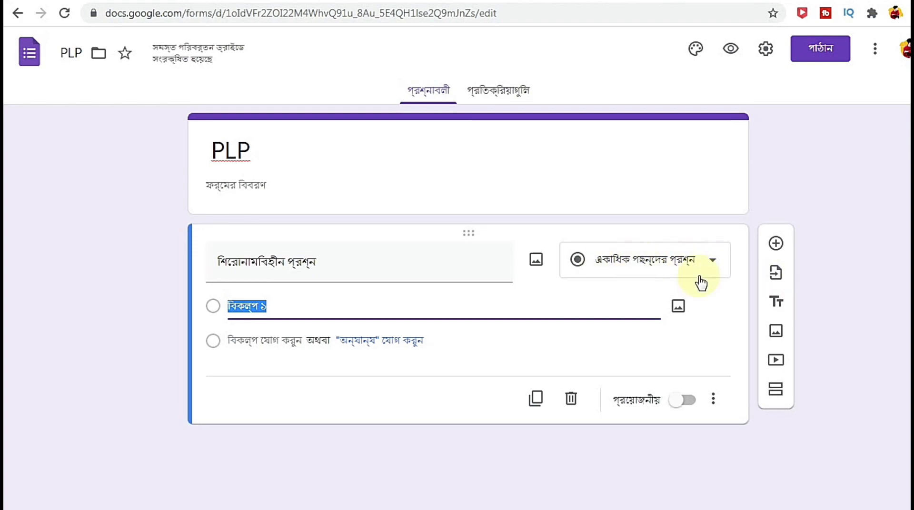
left_click(712, 264)
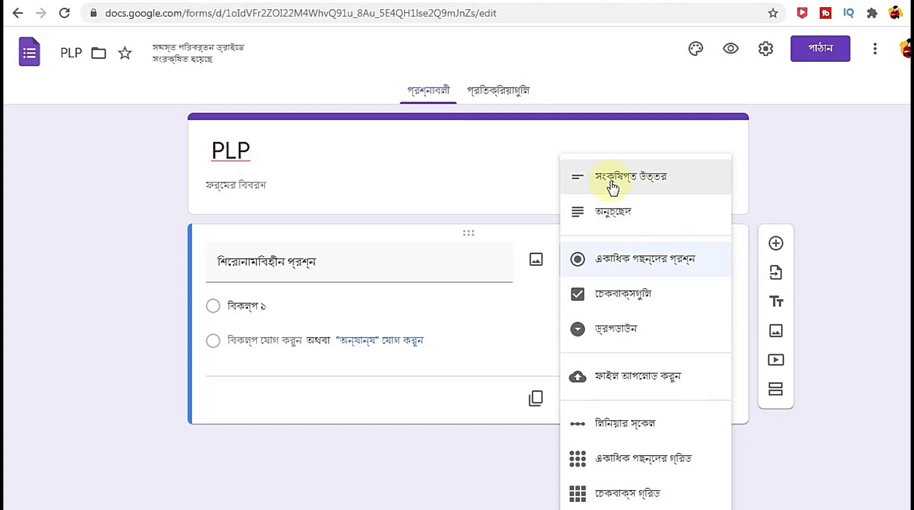
left_click(655, 183)
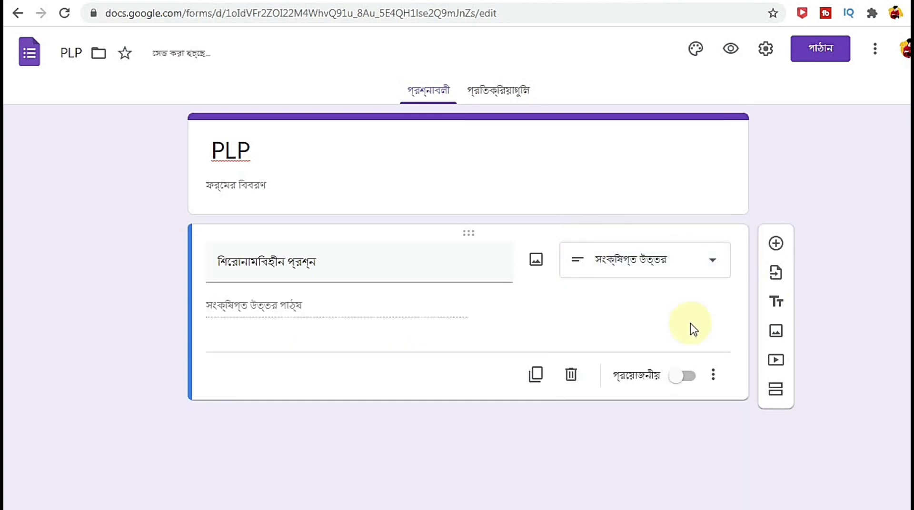
left_click(682, 381)
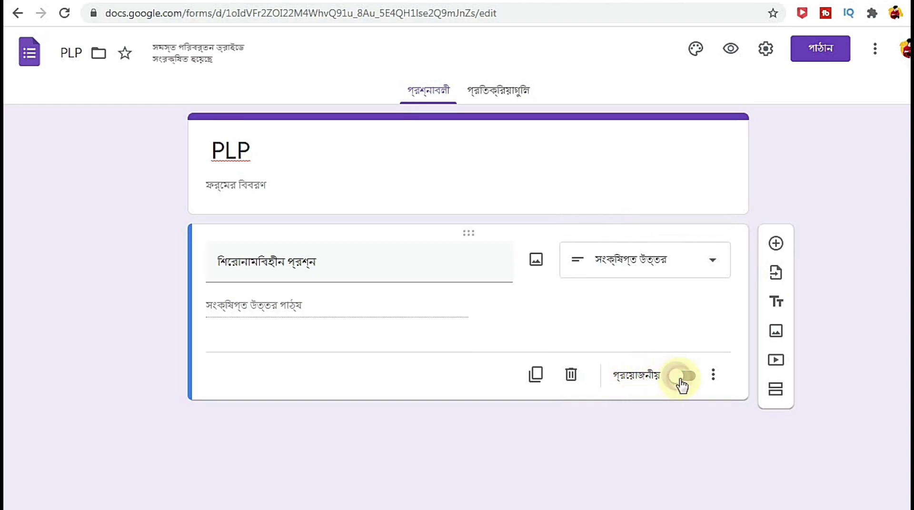
left_click(713, 380)
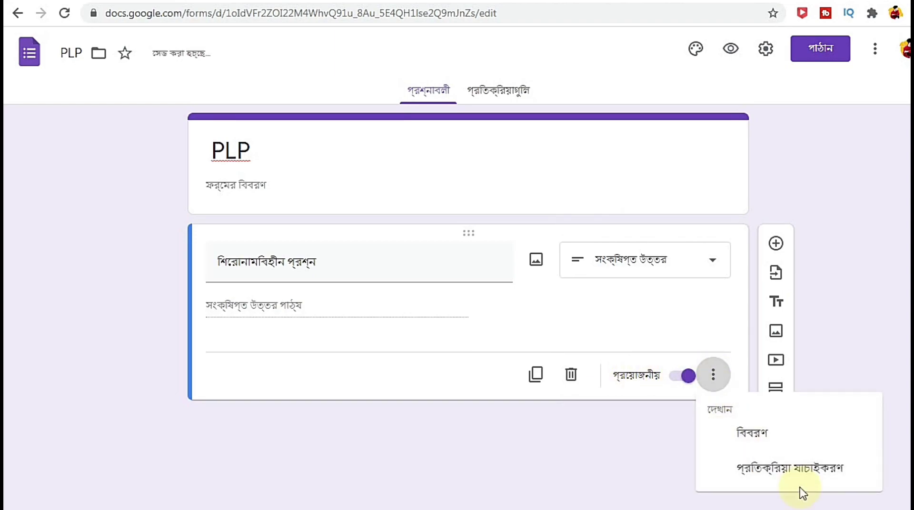
left_click(784, 472)
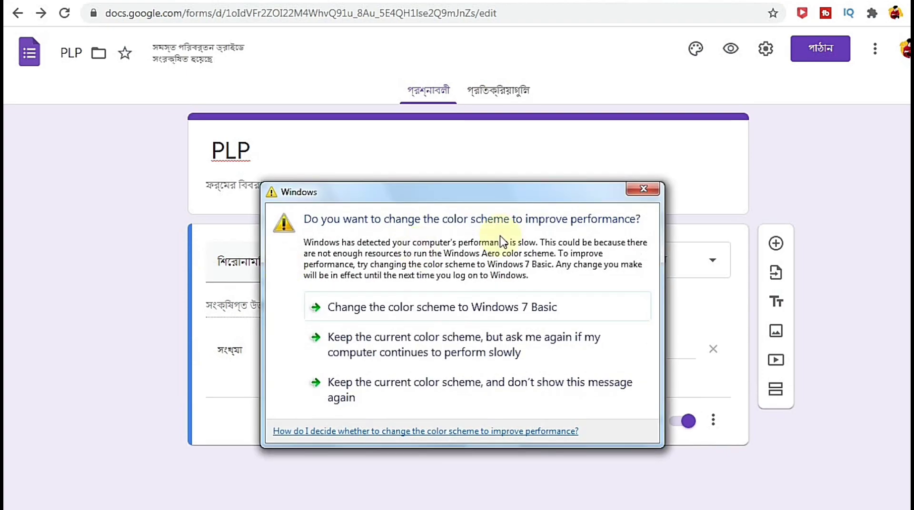
left_click(643, 189)
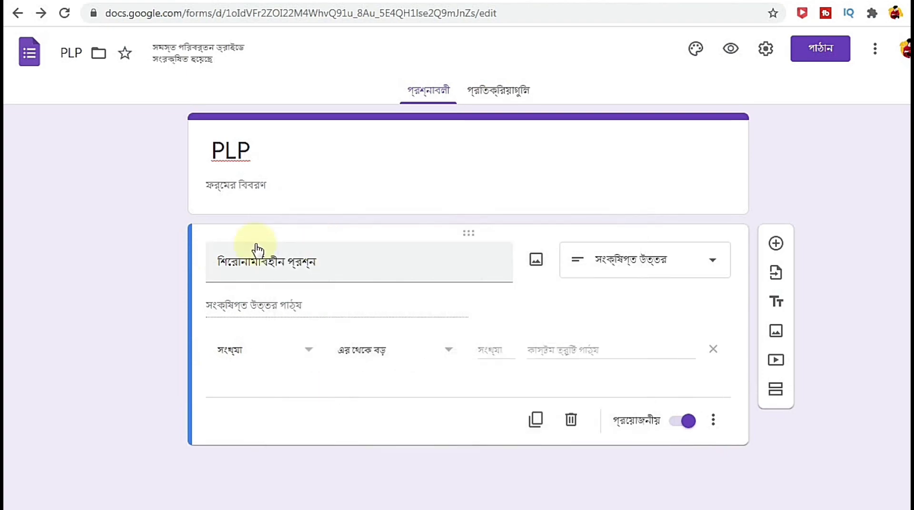
Step: Type a form description and title the question 'PASSWORD'
left_click(220, 191)
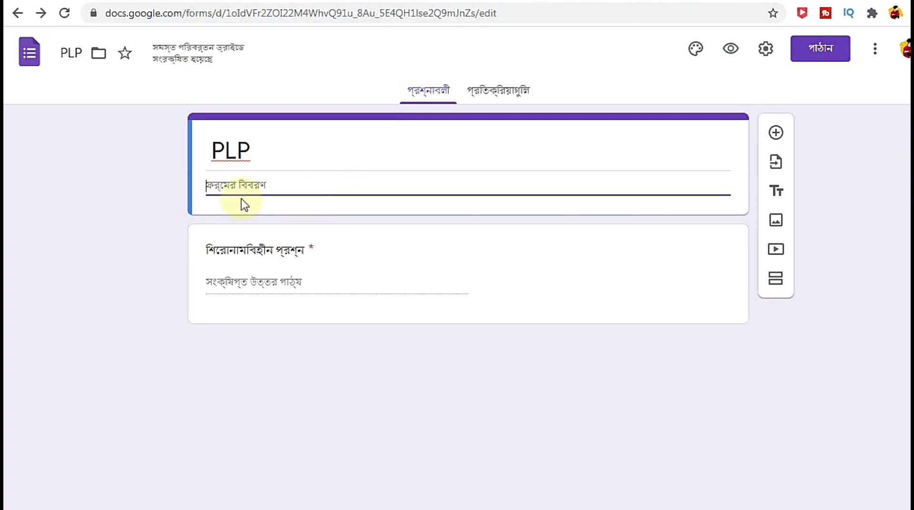
type("d")
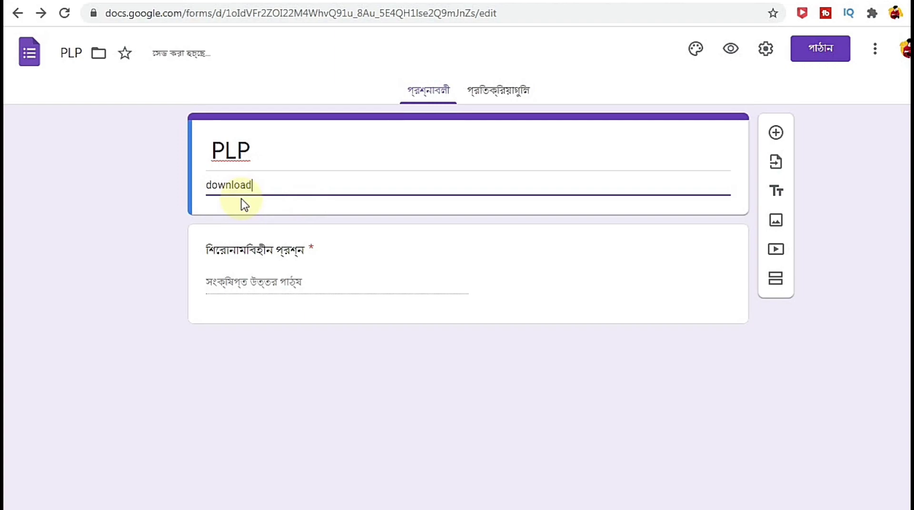
type("ownloa")
key("BackSpace")
key("BackSpace")
key("BackSpace")
key("BackSpace")
key("BackSpace")
key("BackSpace")
key("BackSpace")
type("DOWNLOAD")
left_click(224, 285)
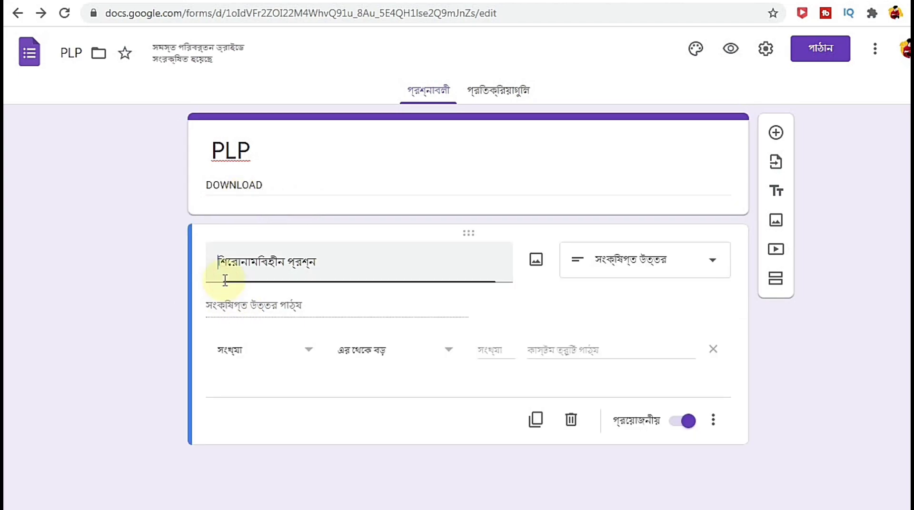
type("PASSWORD")
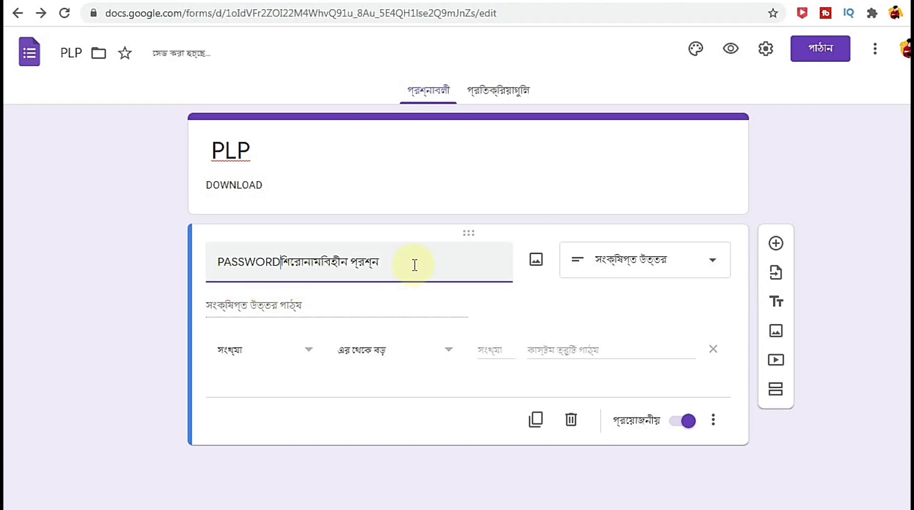
left_click_drag(402, 264, 283, 263)
key("BackSpace")
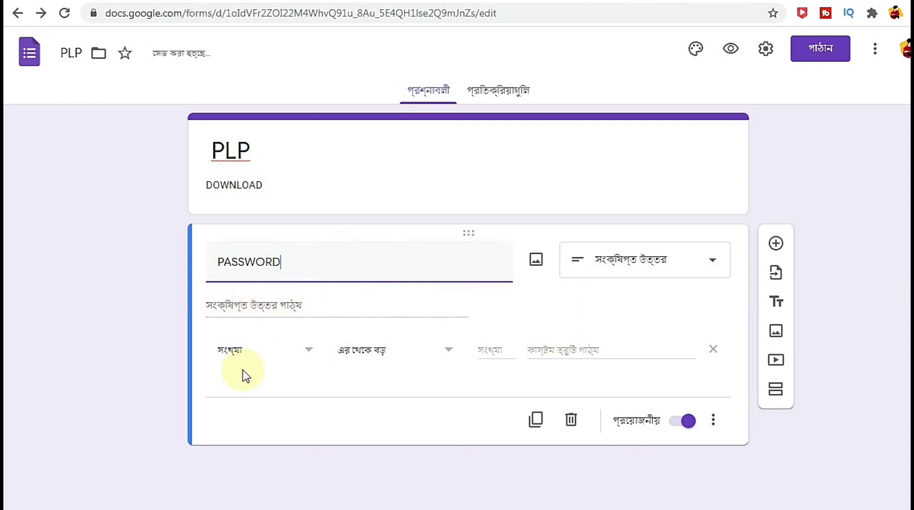
Step: Set the response validation to Text, Contains, with 1234 as the required text
left_click(312, 355)
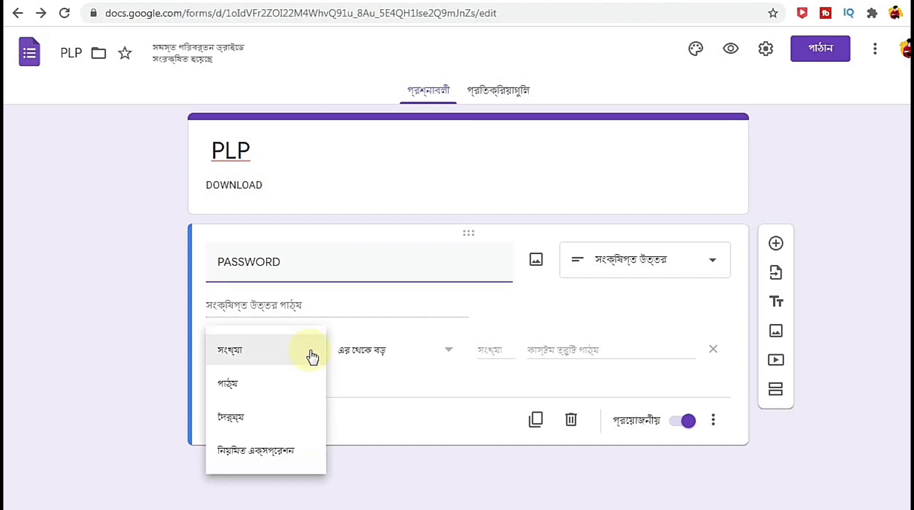
left_click(224, 385)
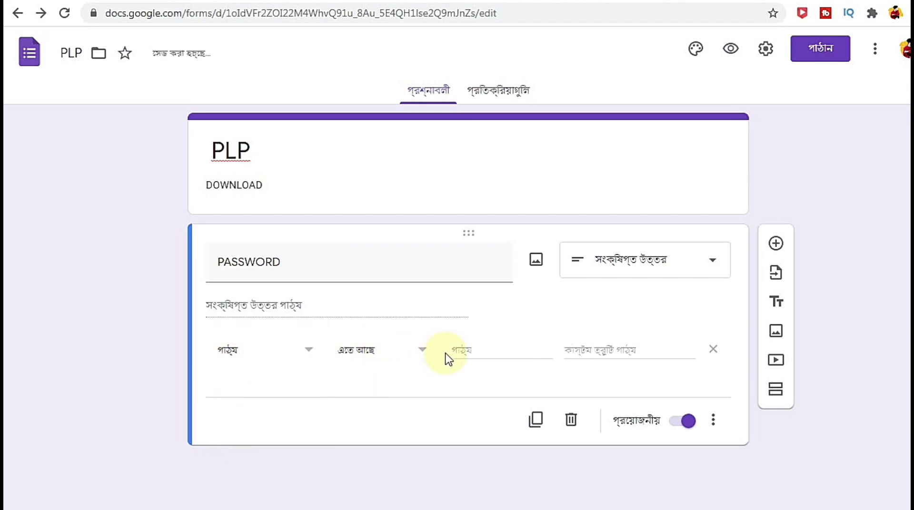
left_click(306, 351)
left_click(257, 318)
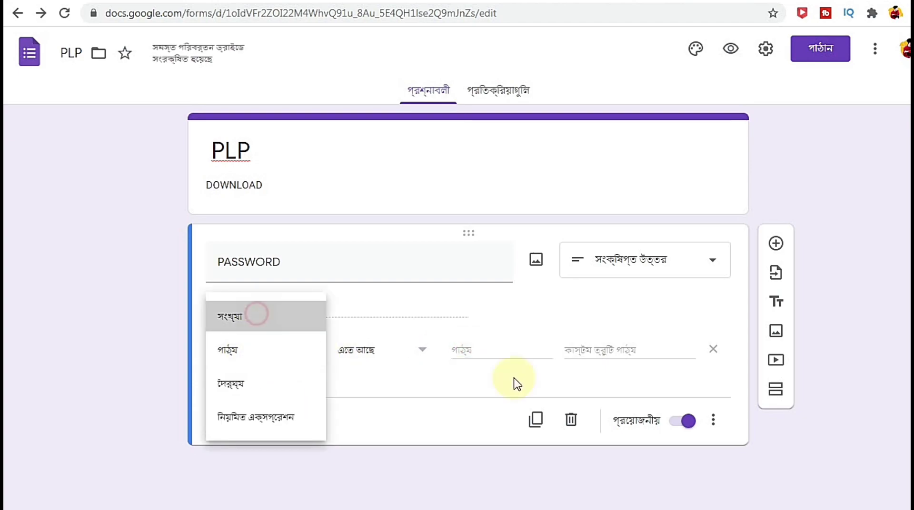
left_click(486, 351)
left_click(306, 351)
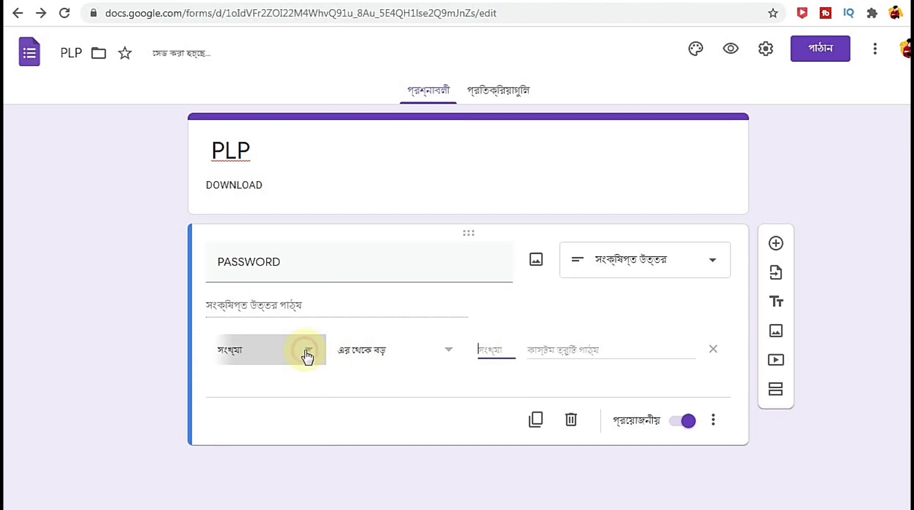
left_click(242, 387)
left_click(478, 349)
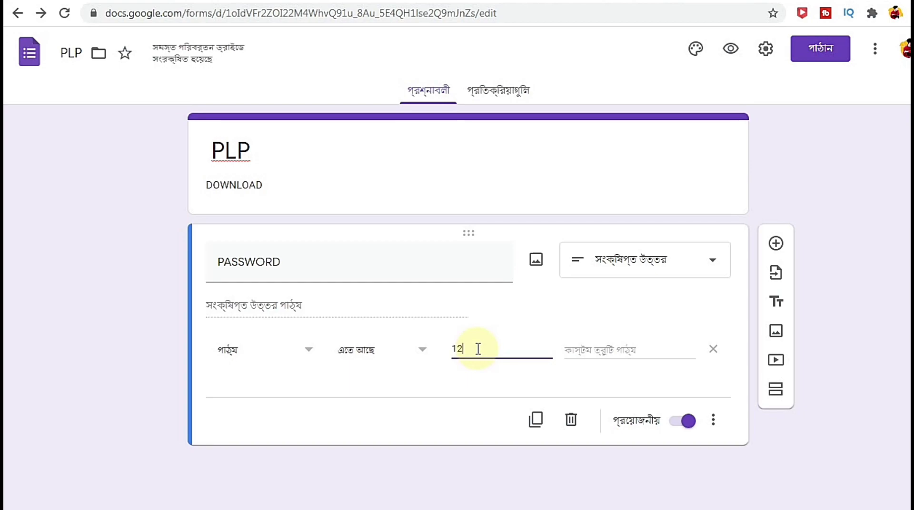
Step: Set the custom error message to 'APNI VUL LIKHCHEN'
left_click(619, 351)
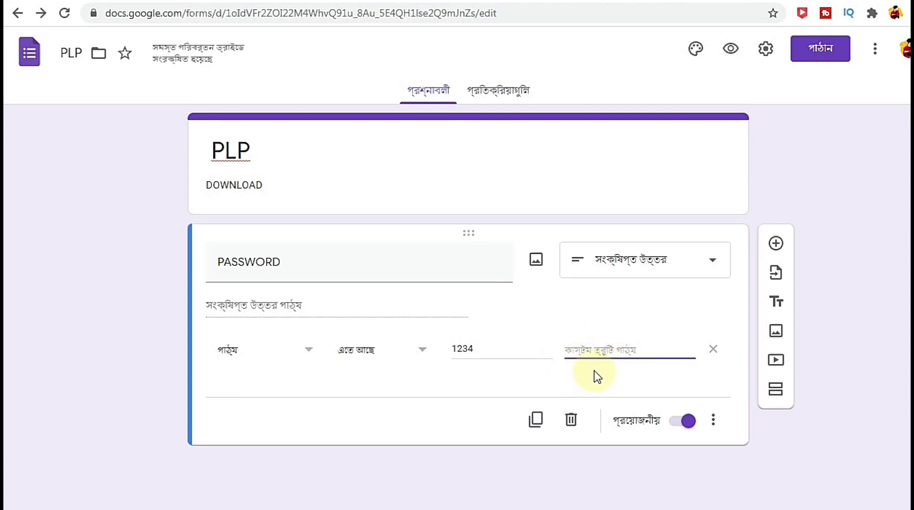
type("ERROR PASSWORD")
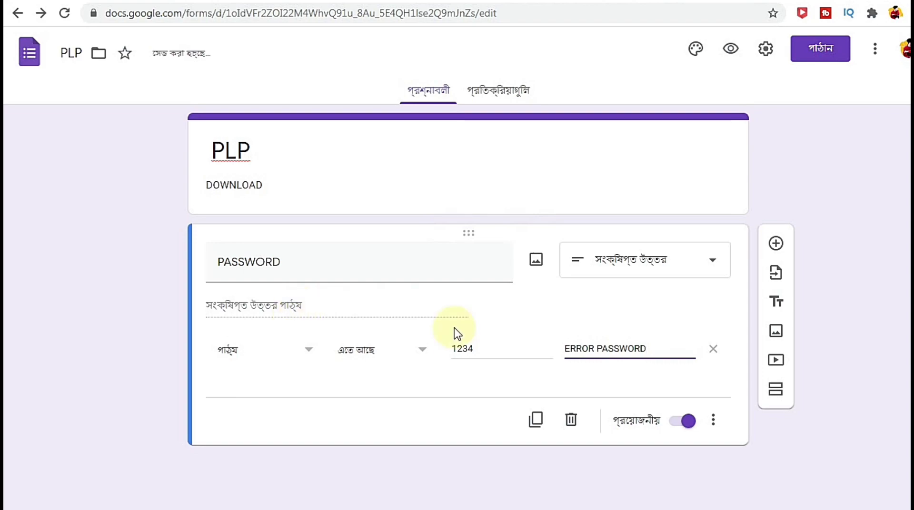
left_click_drag(566, 349, 650, 352)
key("BackSpace")
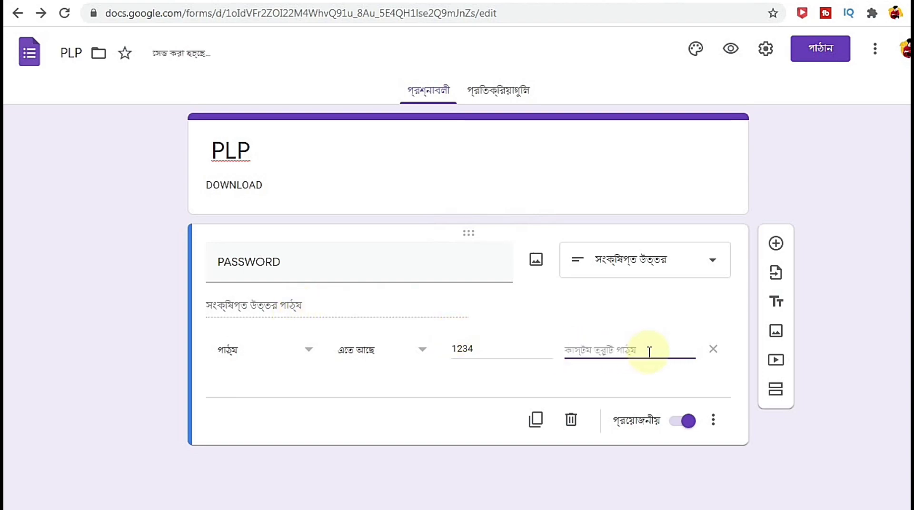
type("APNI")
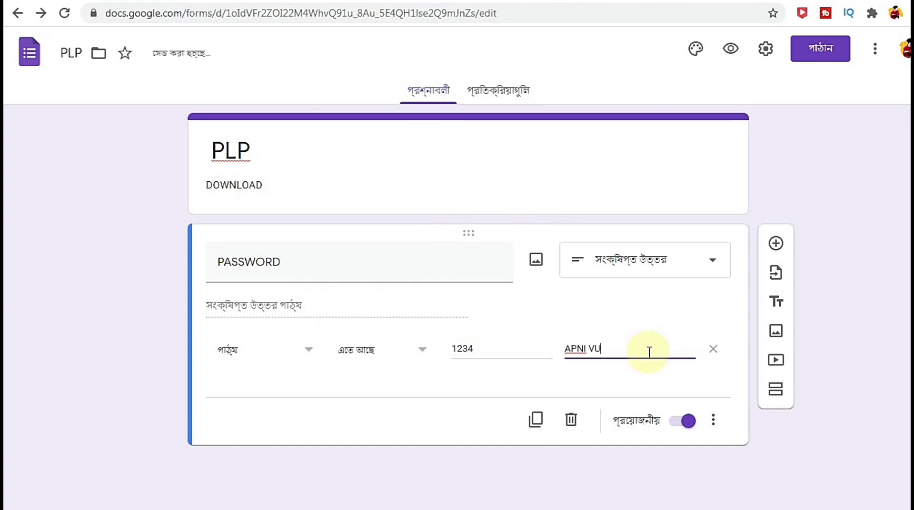
type(" VUL LIKHCHEN")
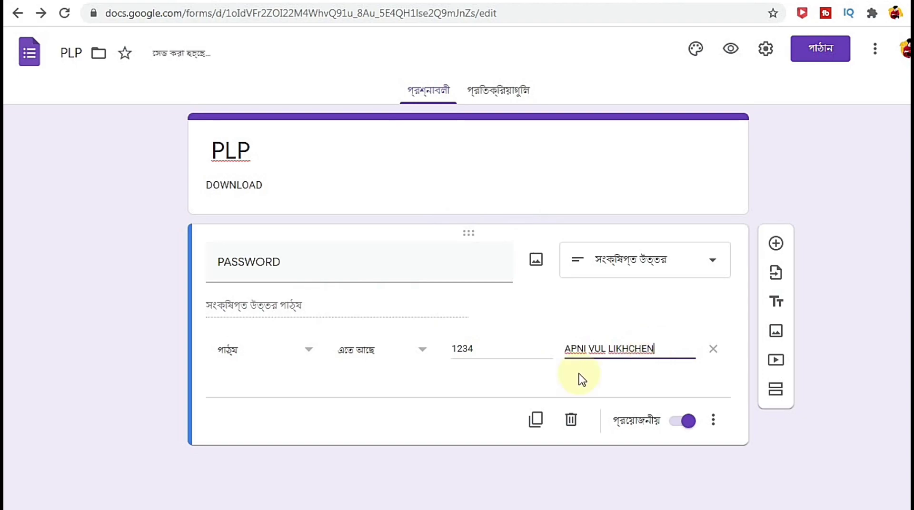
left_click(474, 350)
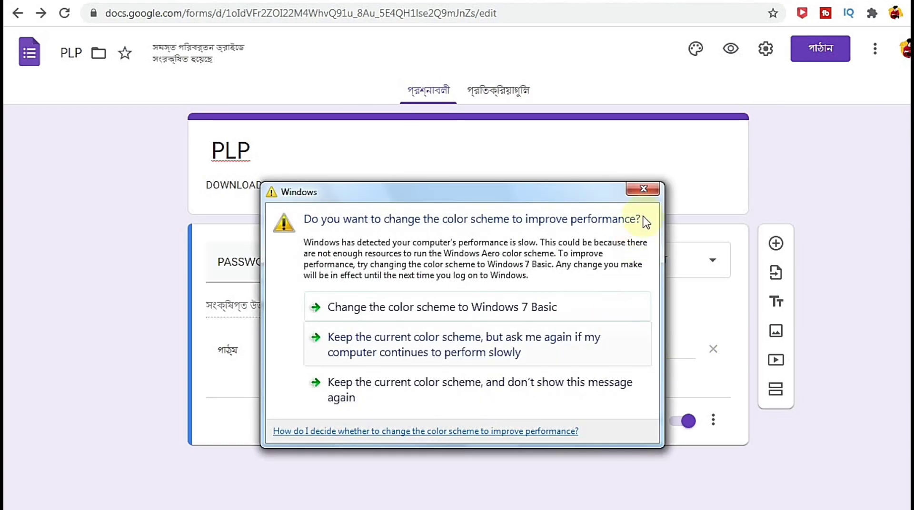
left_click(644, 188)
Step: Change the required text to ASDF and the error message to 'ERROR PASSWORD'
left_click(495, 350)
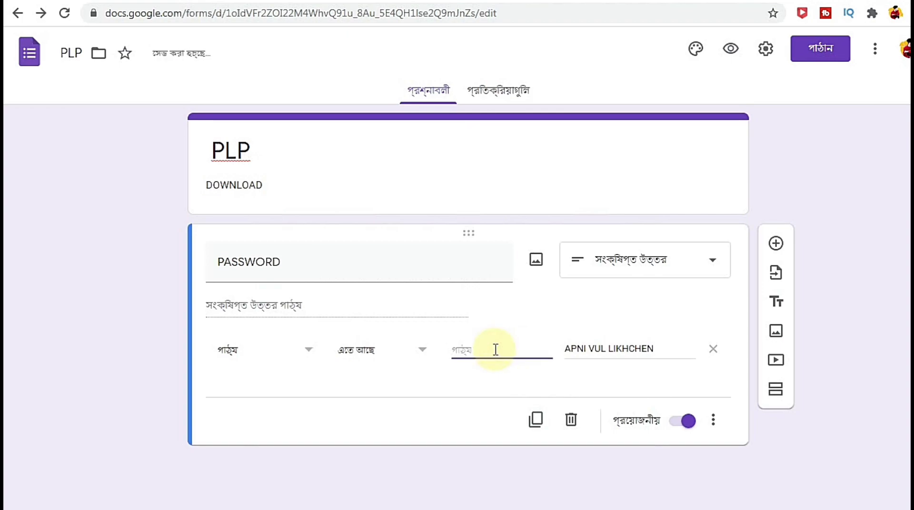
type("a")
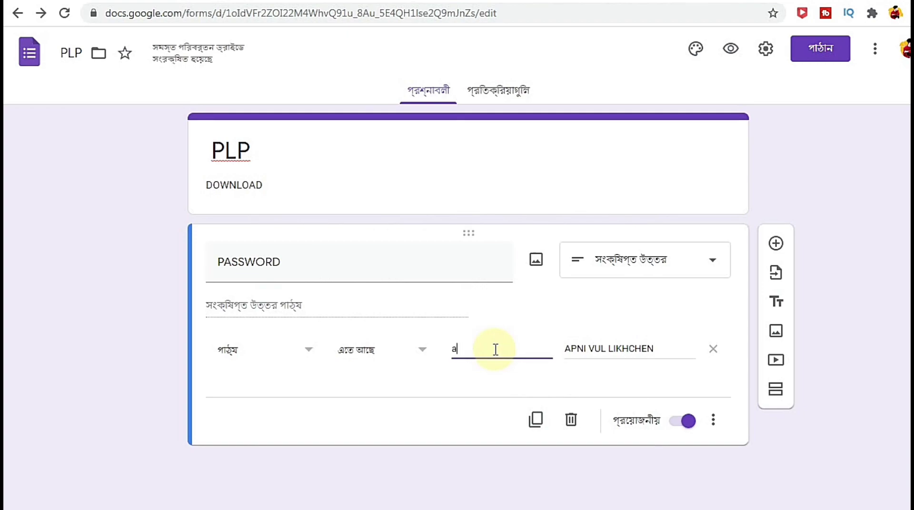
type("SD")
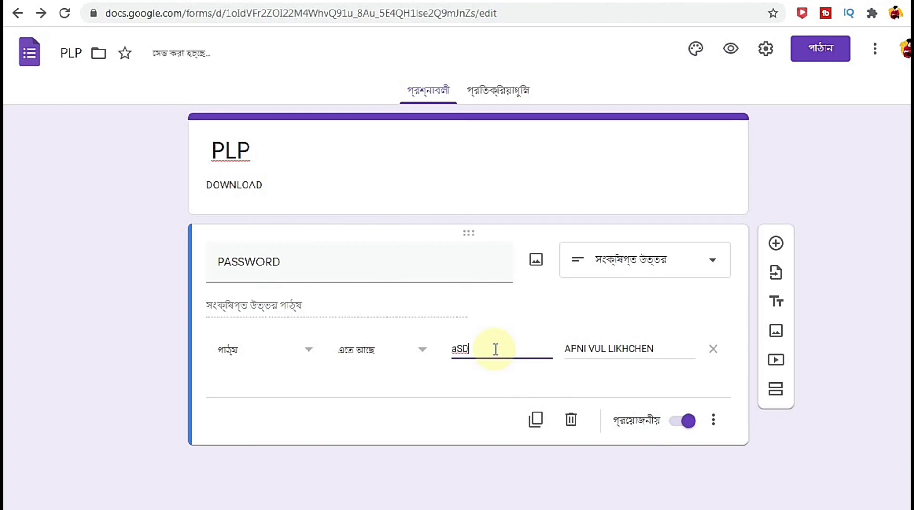
type("S")
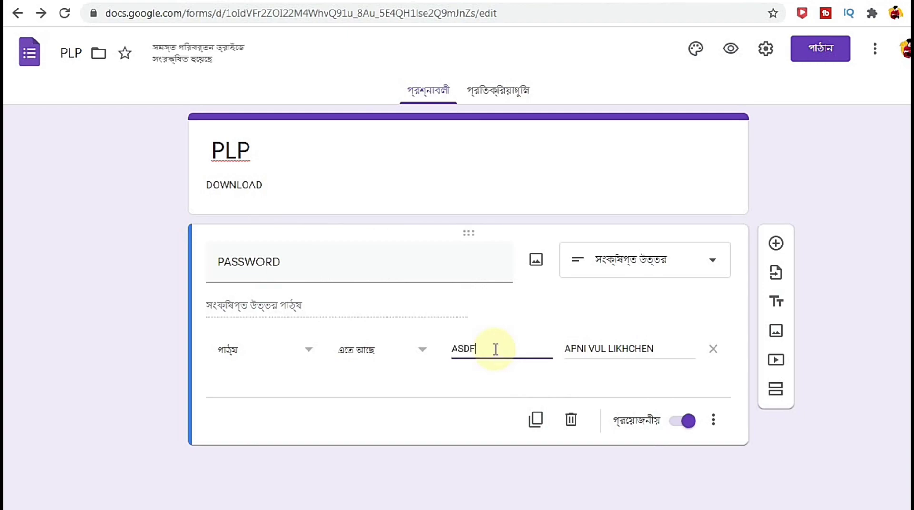
type("DF")
left_click_drag(569, 352, 663, 347)
key("BackSpace")
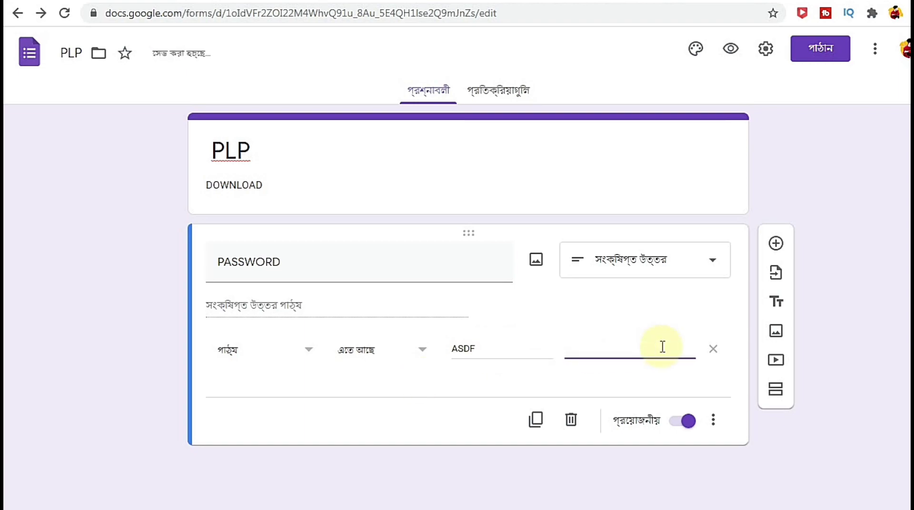
type("ER")
key("BackSpace")
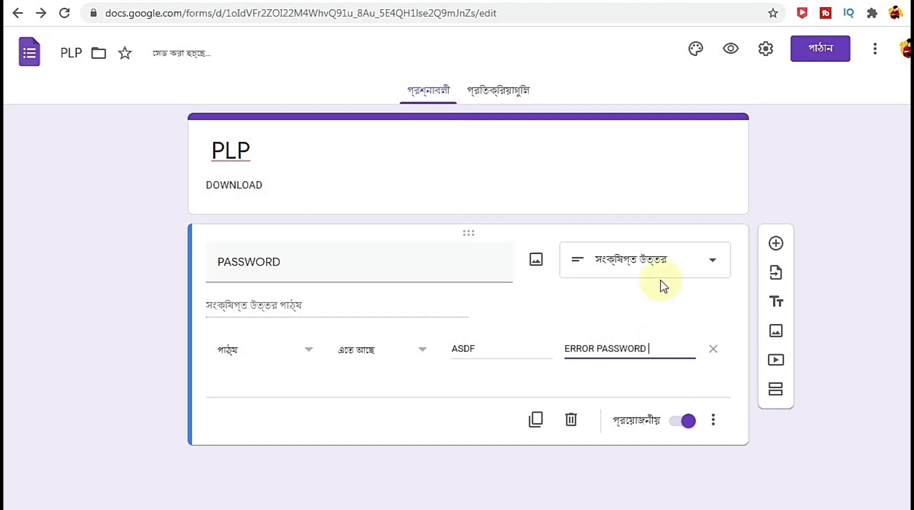
left_click(766, 49)
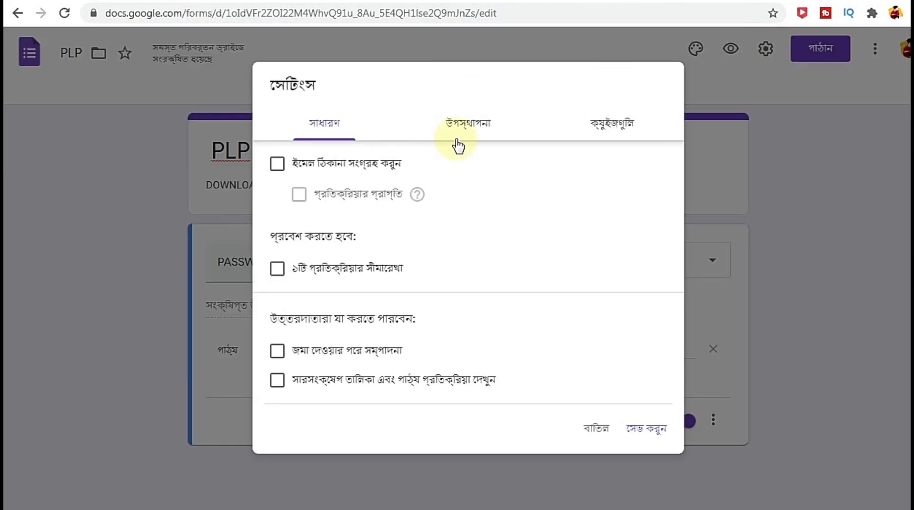
Step: Select the Confirmation message field in Presentation settings, then start a blank browser tab
left_click(460, 131)
left_click(300, 286)
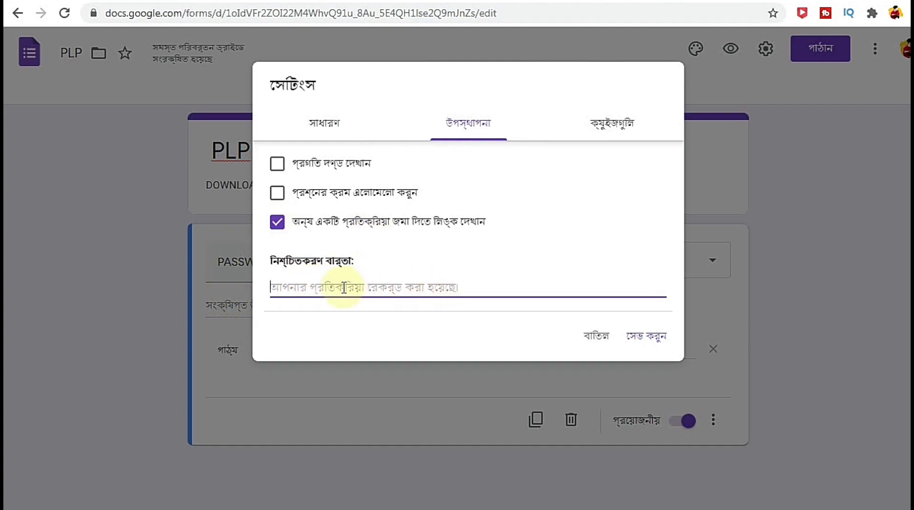
key("ctrl+t")
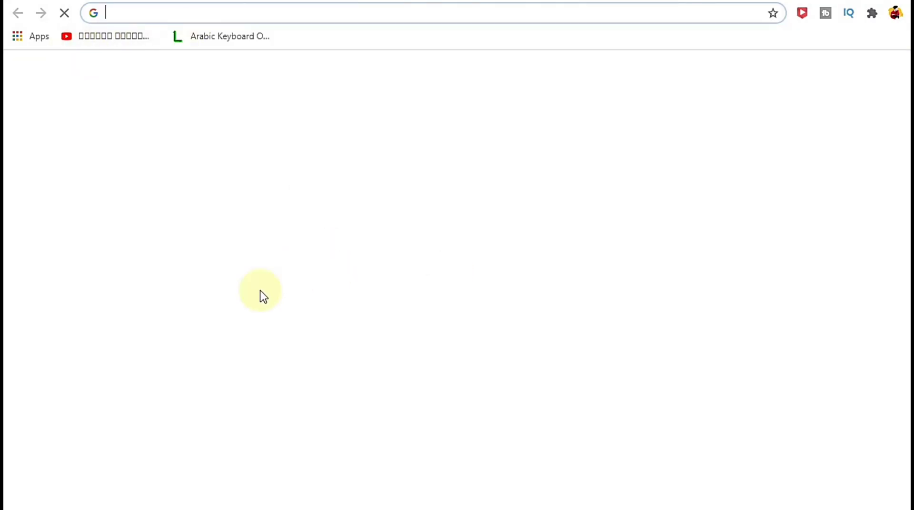
Step: Copy the link address of the first video in YouTube's Uploads row
left_click(396, 369)
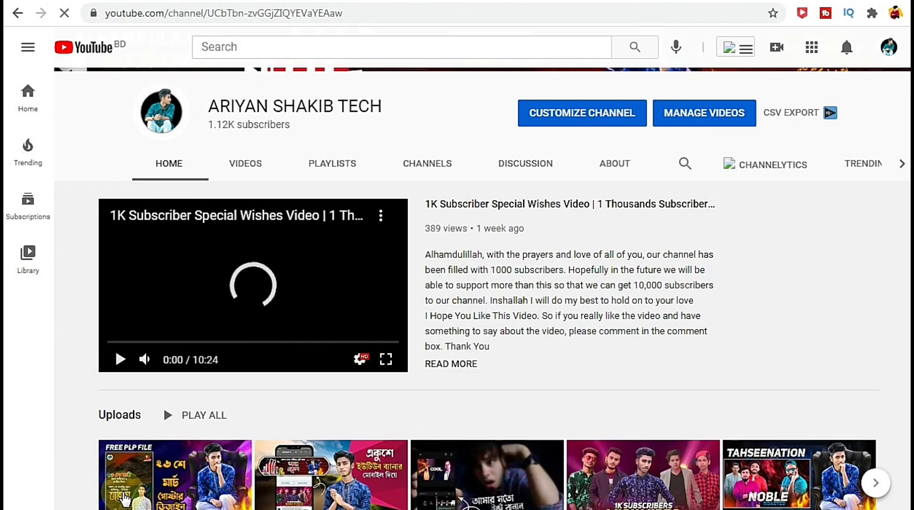
right_click(155, 493)
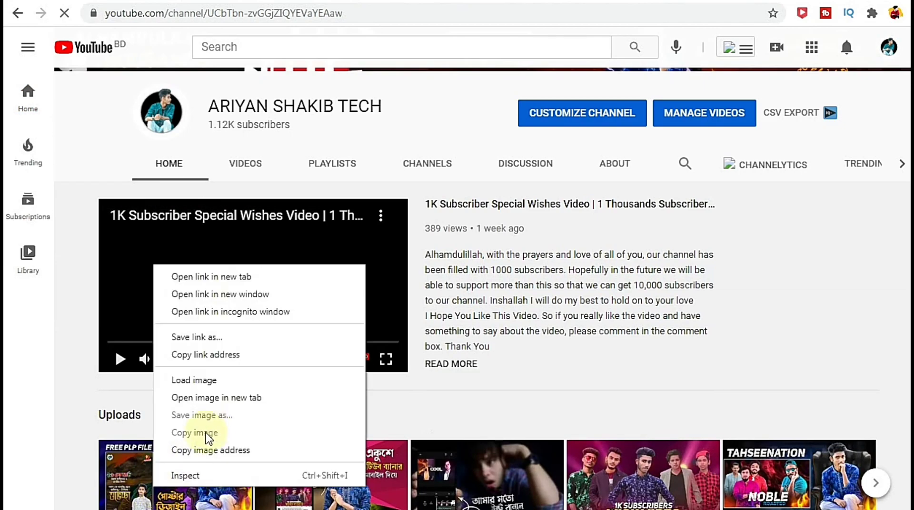
left_click(206, 355)
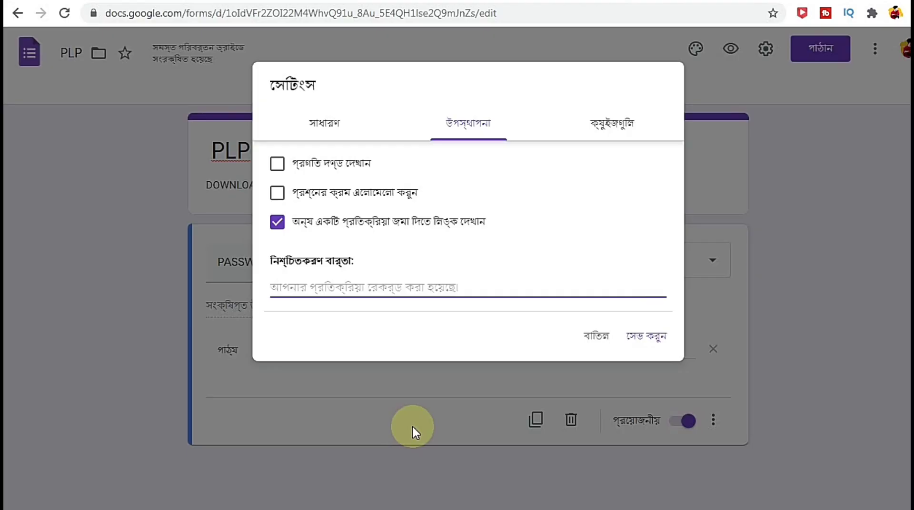
Step: Paste the YouTube link as the confirmation message, save, and bring up Send form
key("ctrl+v")
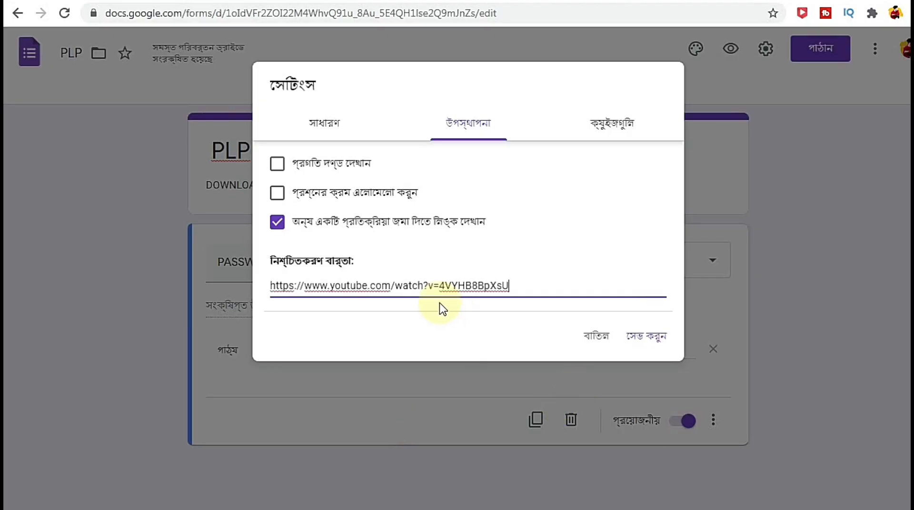
left_click(651, 336)
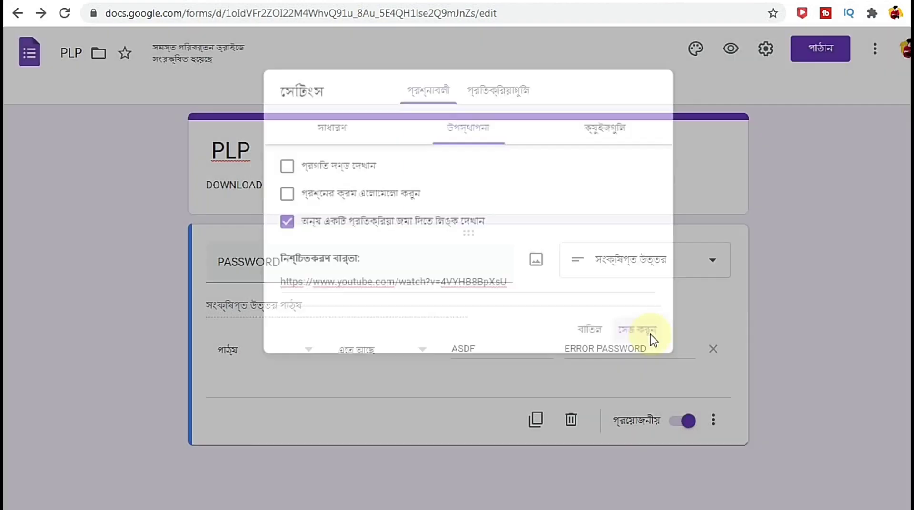
left_click(820, 49)
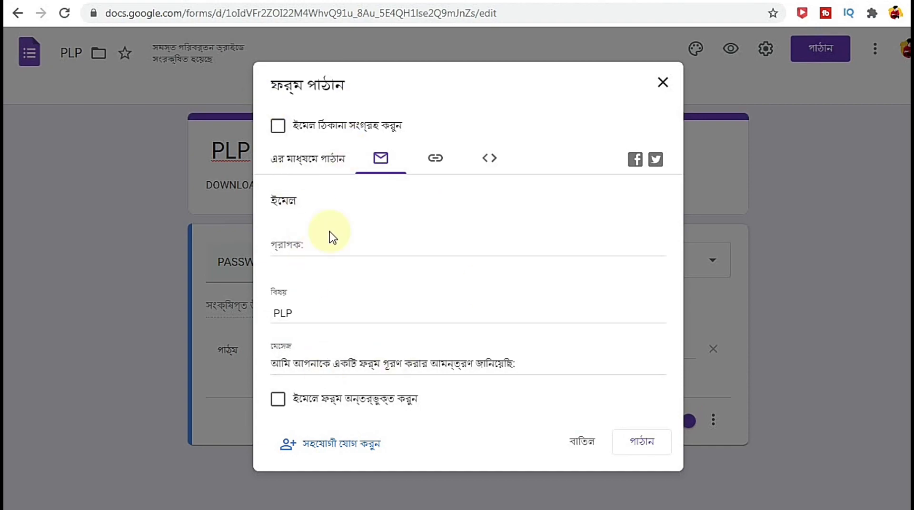
Step: Share the form as a link, shorten it to forms.gle, and copy it
left_click(436, 160)
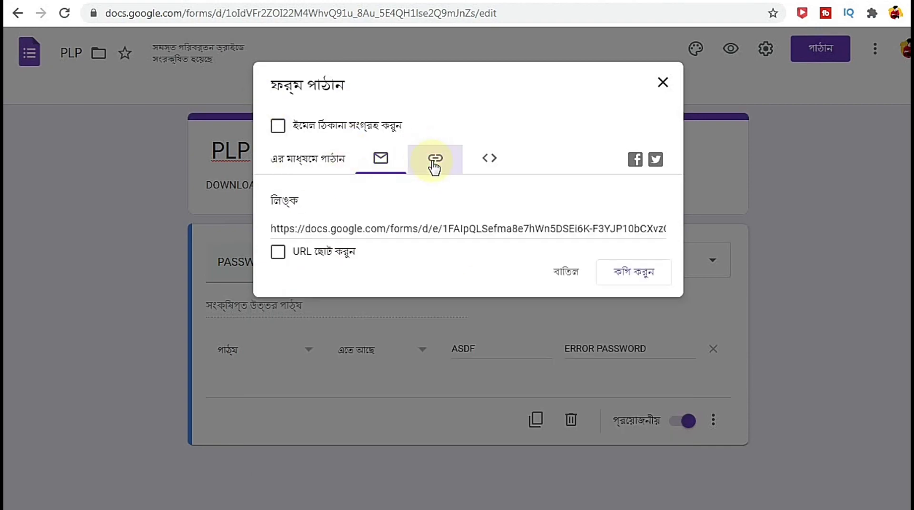
left_click(648, 279)
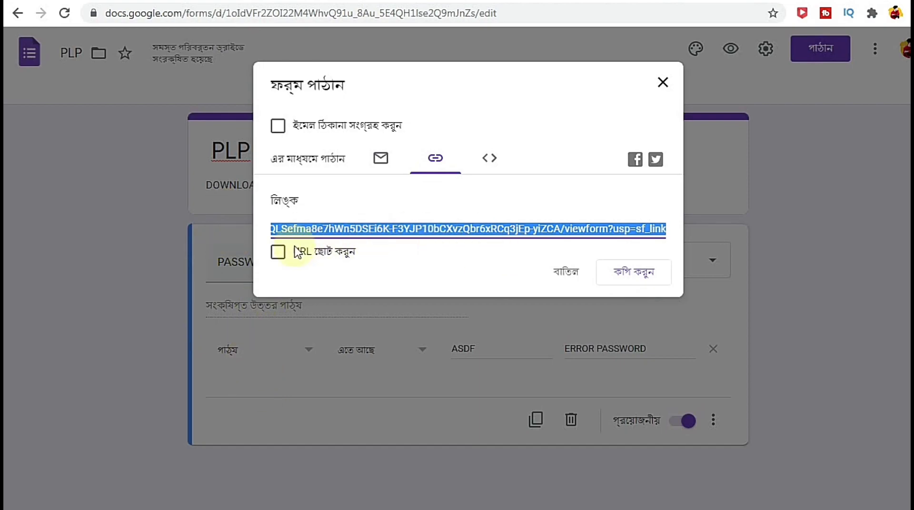
left_click(278, 253)
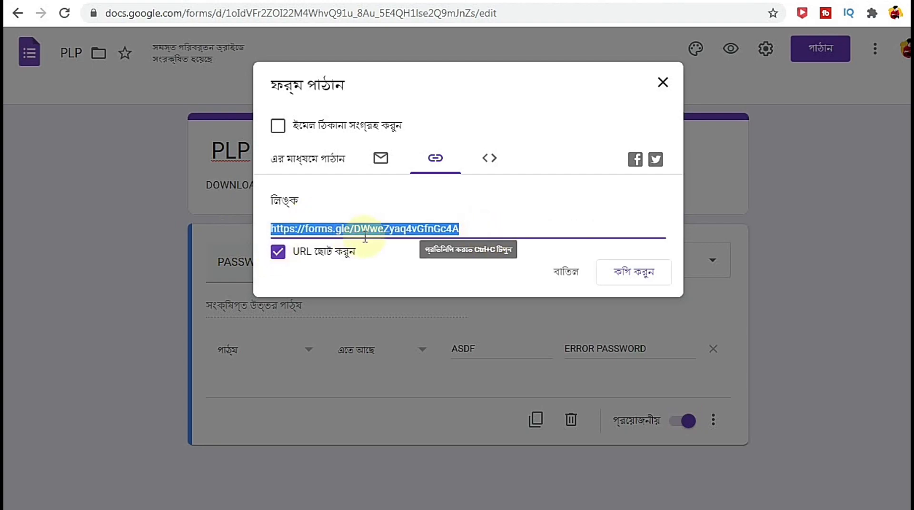
left_click(638, 277)
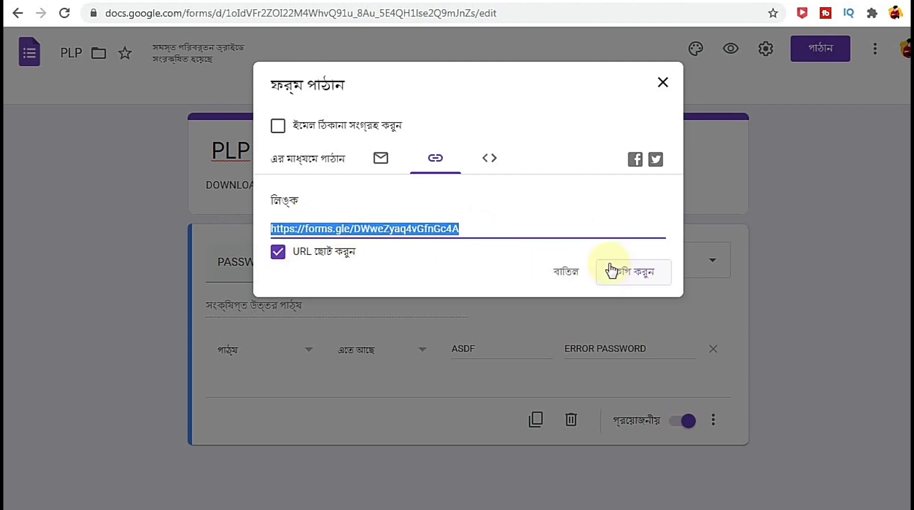